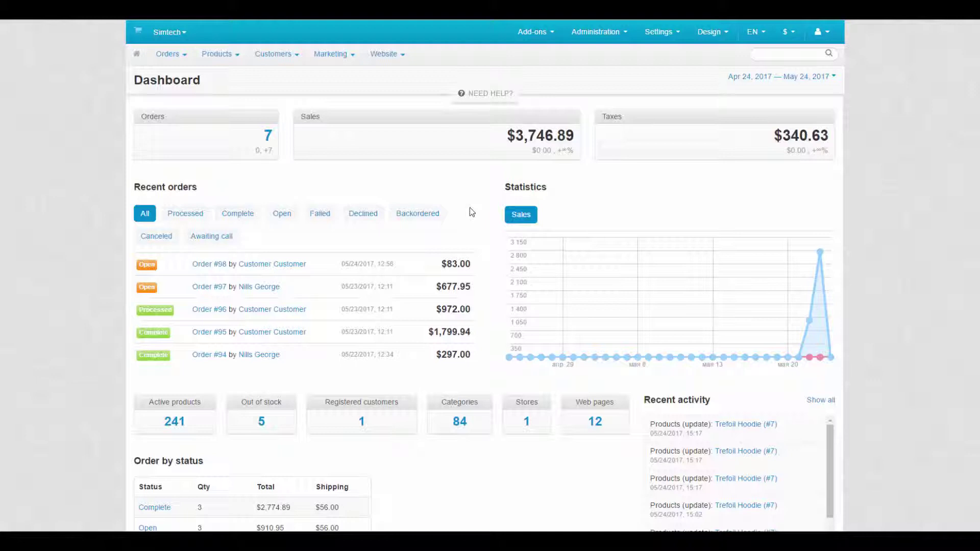
# Open 100g Pants from the Products list and view its Options tab.
pyautogui.click(218, 54)
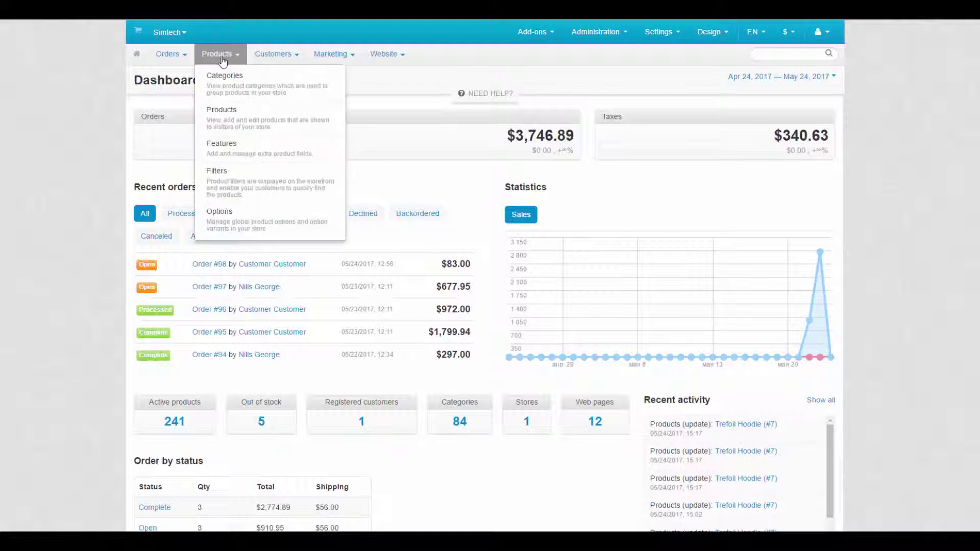
pyautogui.click(224, 113)
pyautogui.click(217, 198)
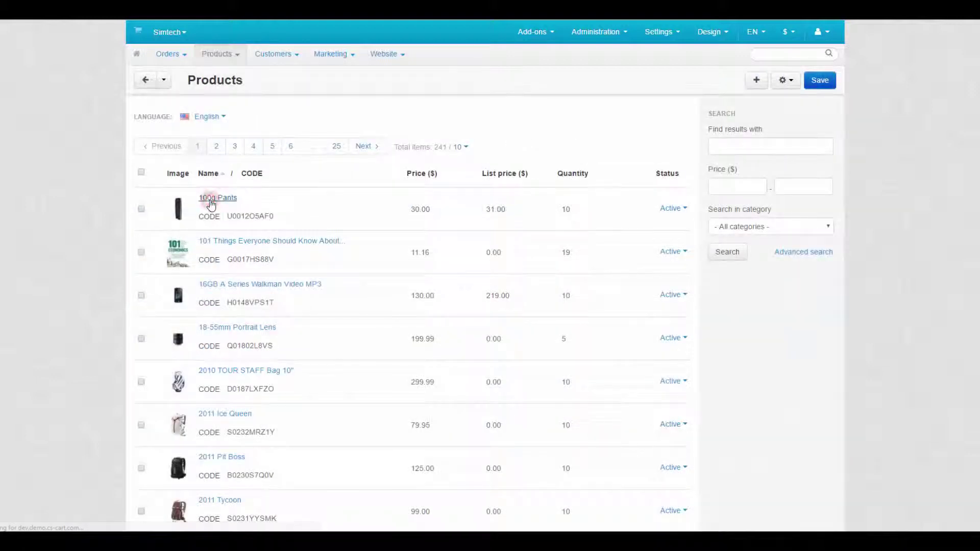
pyautogui.click(278, 149)
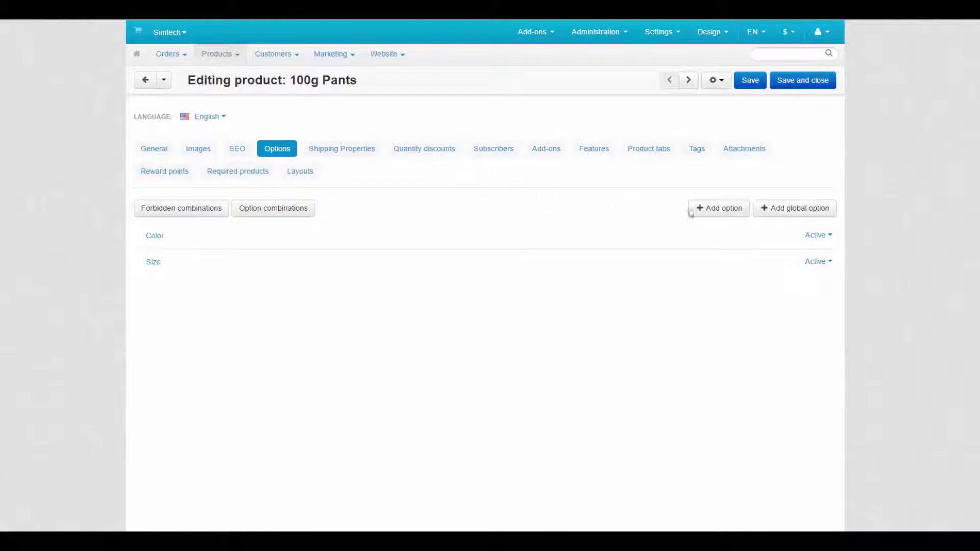
# Start a new 100g Pants option named Fabric with position 3.
pyautogui.click(718, 209)
pyautogui.write('Fabric')
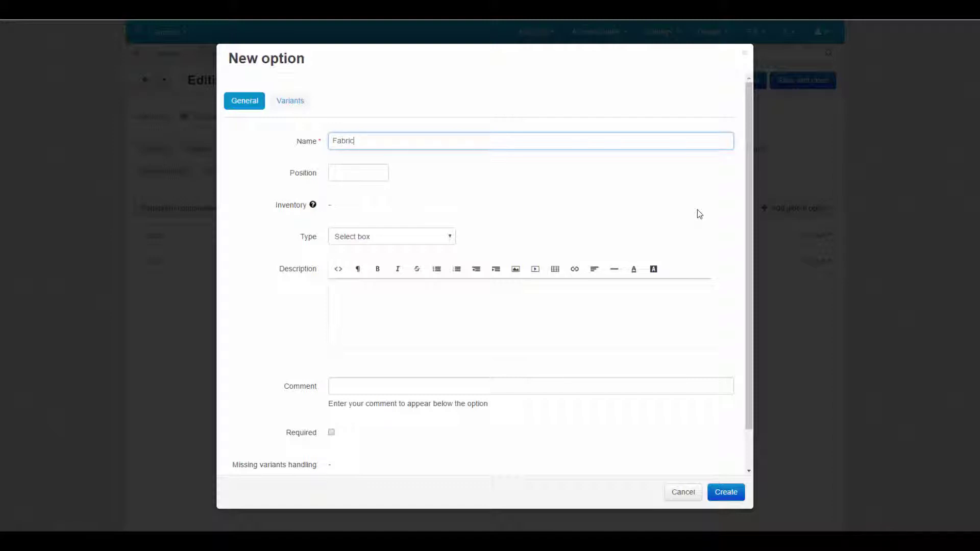
pyautogui.click(381, 172)
pyautogui.write('3')
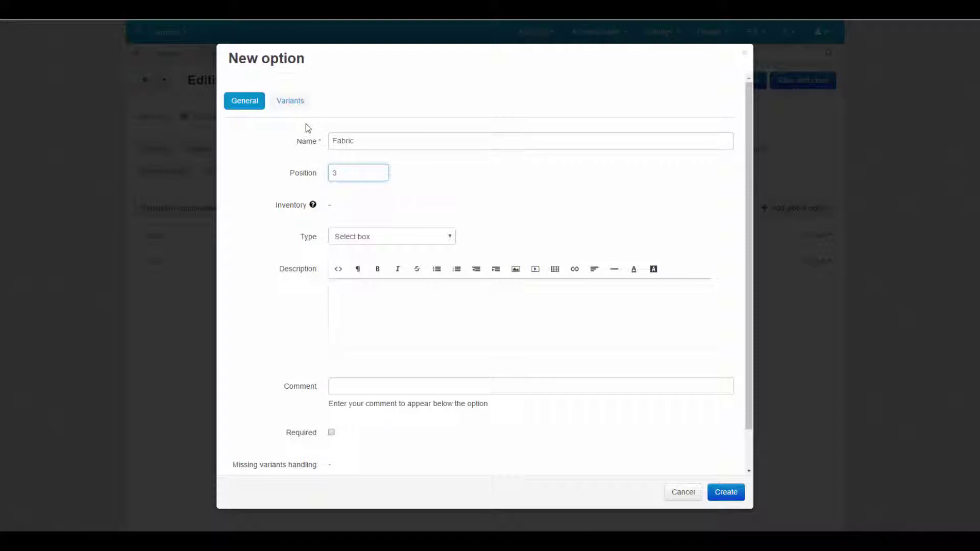
# Apply the global Color option (Store: Simtech) to 100g Pants as a link.
pyautogui.click(290, 102)
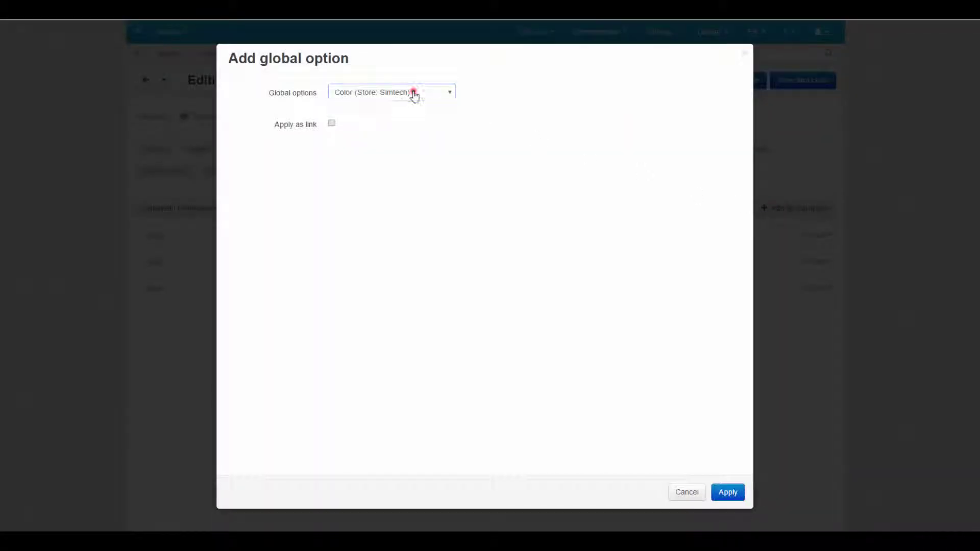
pyautogui.click(414, 92)
pyautogui.click(396, 106)
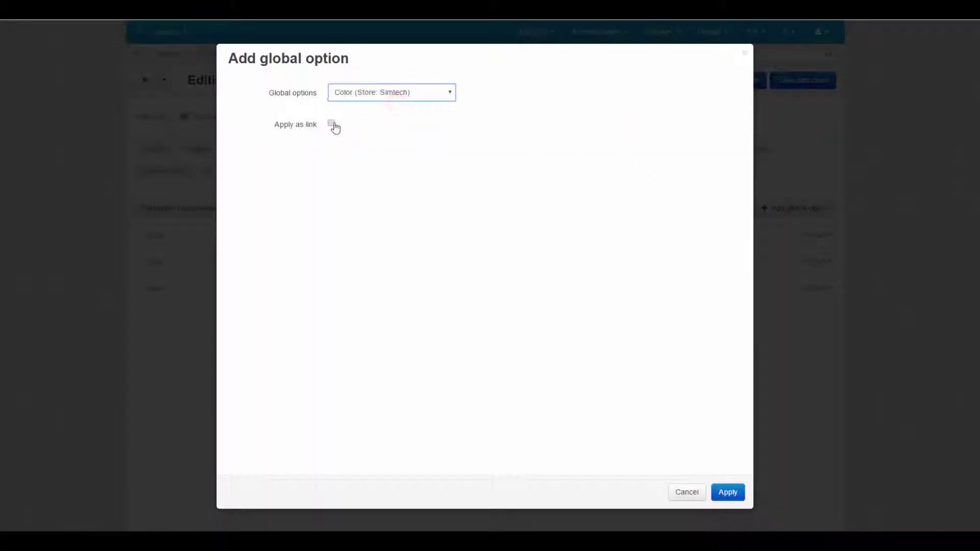
pyautogui.click(332, 124)
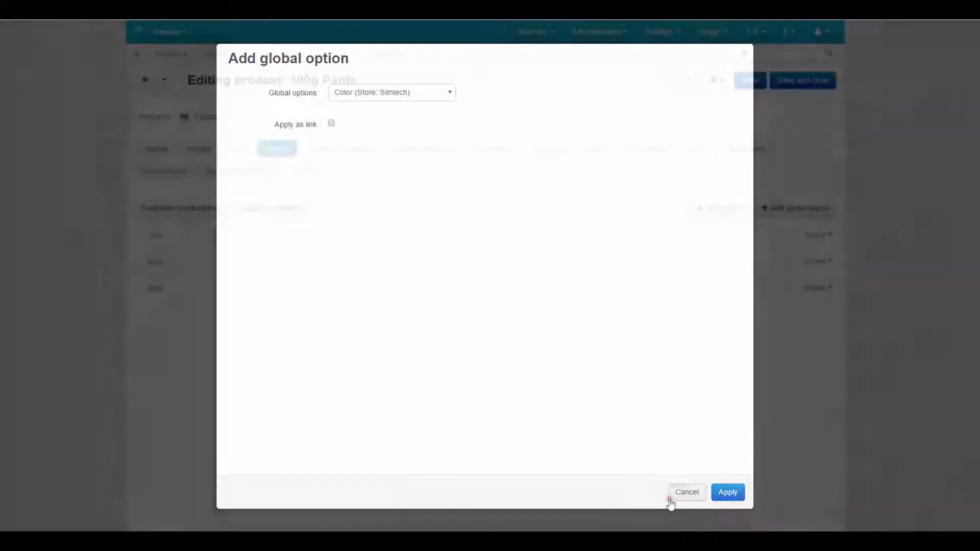
pyautogui.click(687, 492)
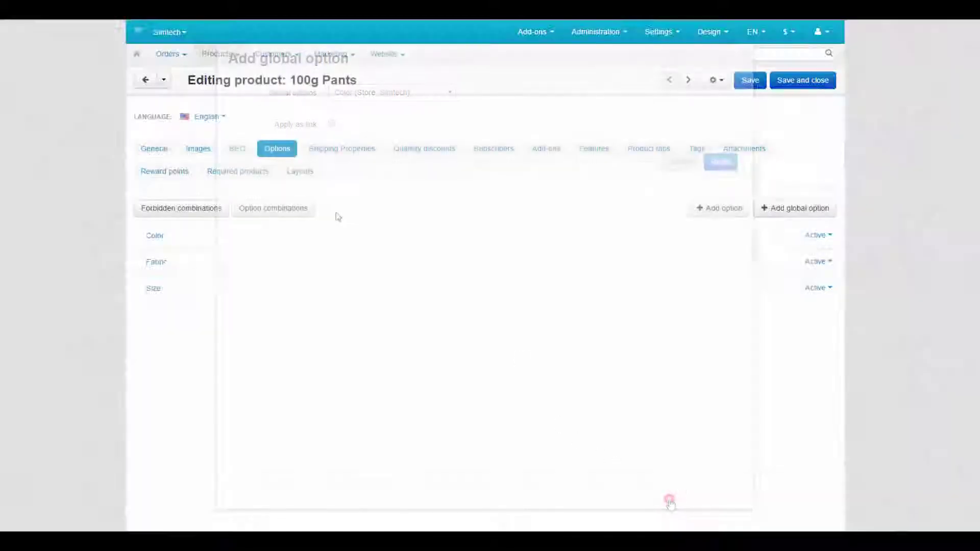
pyautogui.click(289, 212)
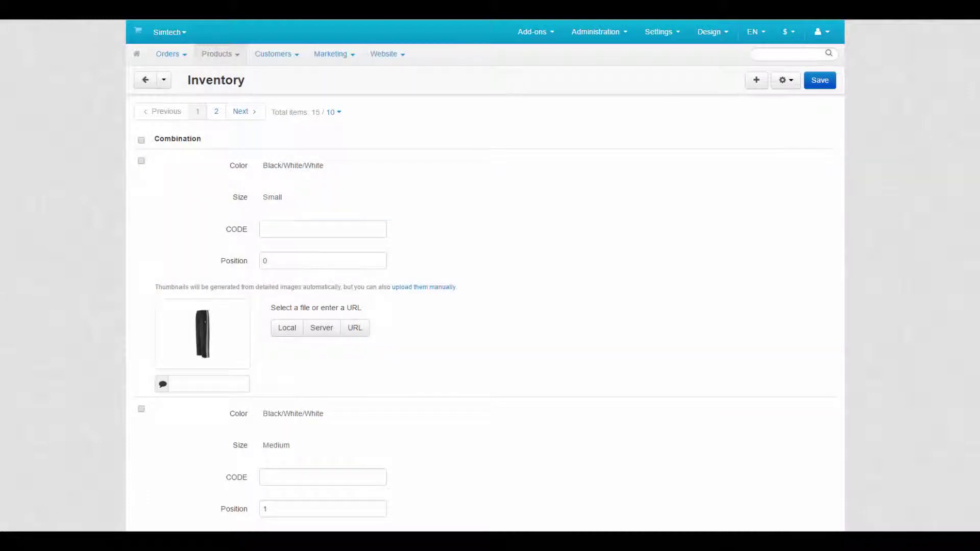
pyautogui.scroll(-5, 490, 306)
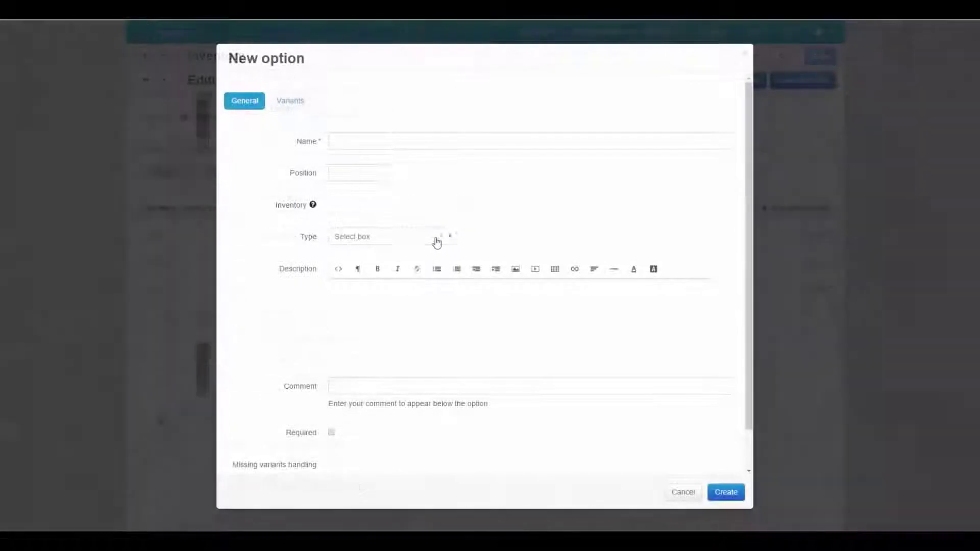
# Choose the new option's type and review the Color option.
pyautogui.click(429, 237)
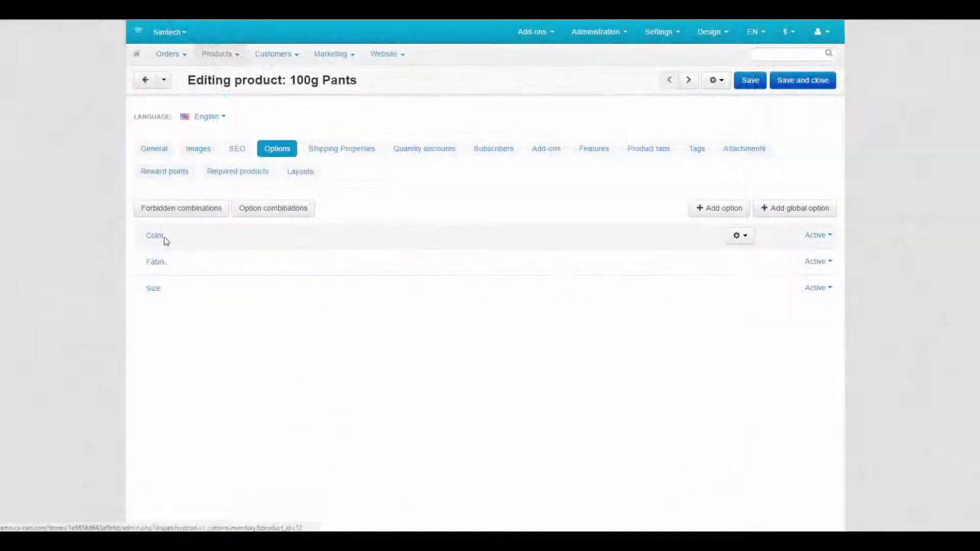
pyautogui.click(155, 240)
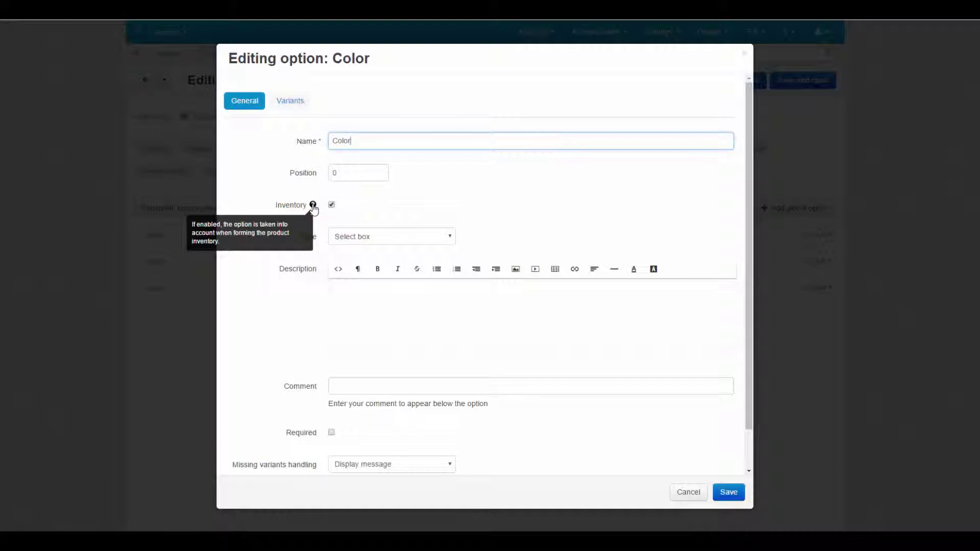
pyautogui.moveTo(429, 235)
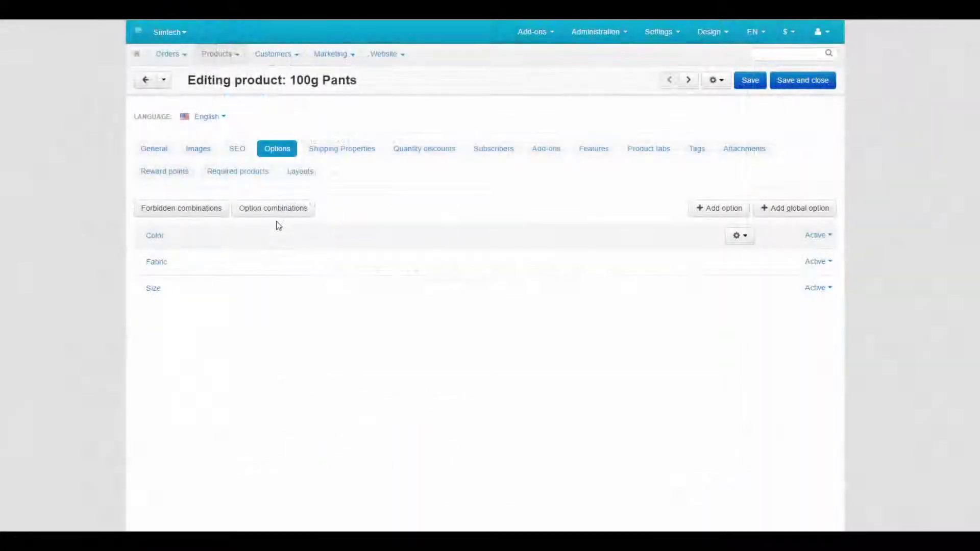
pyautogui.click(273, 213)
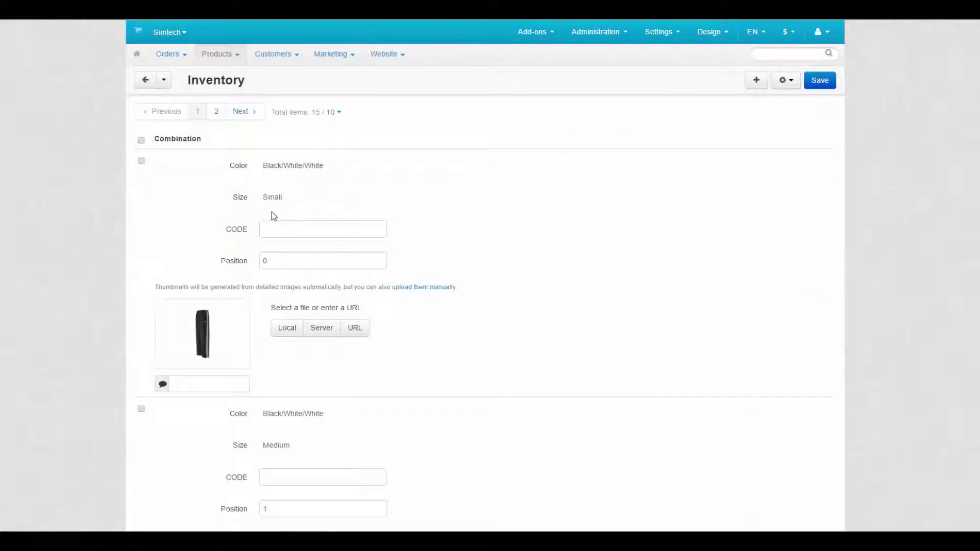
# Create an inventory combination with Color Dark Navy/White/White and Size XX Large.
pyautogui.click(756, 81)
pyautogui.click(335, 118)
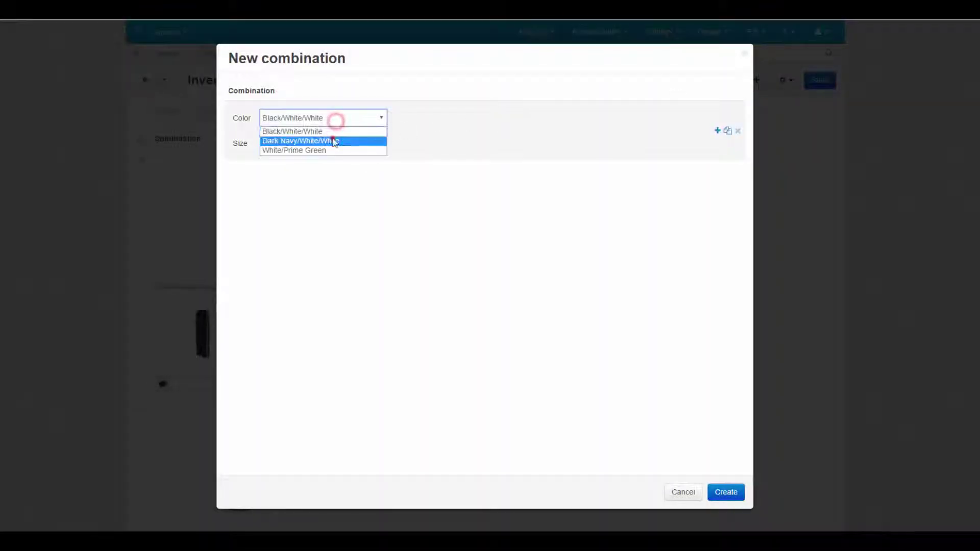
pyautogui.click(334, 136)
pyautogui.click(334, 144)
pyautogui.click(319, 197)
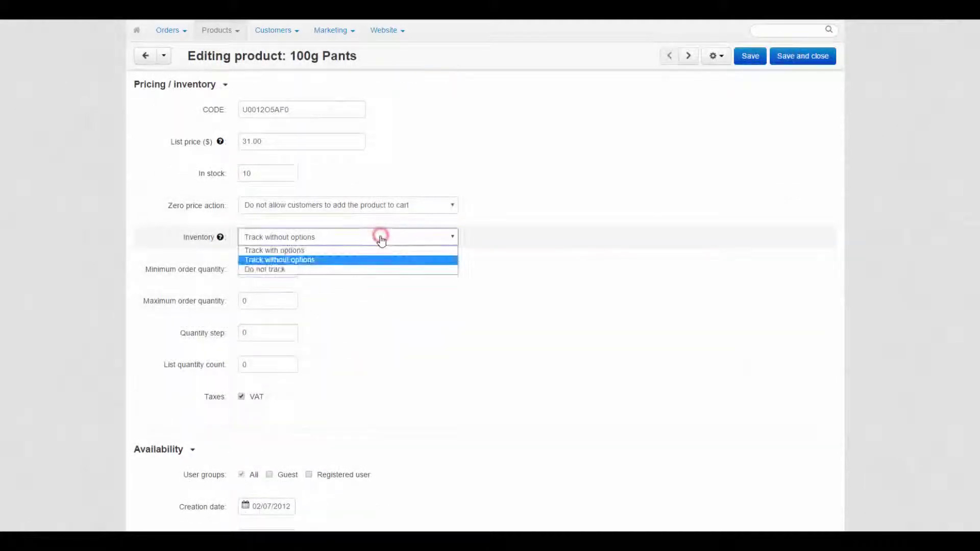
# Enter quantity 10 for the first combination and the XX Large combination.
pyautogui.click(371, 252)
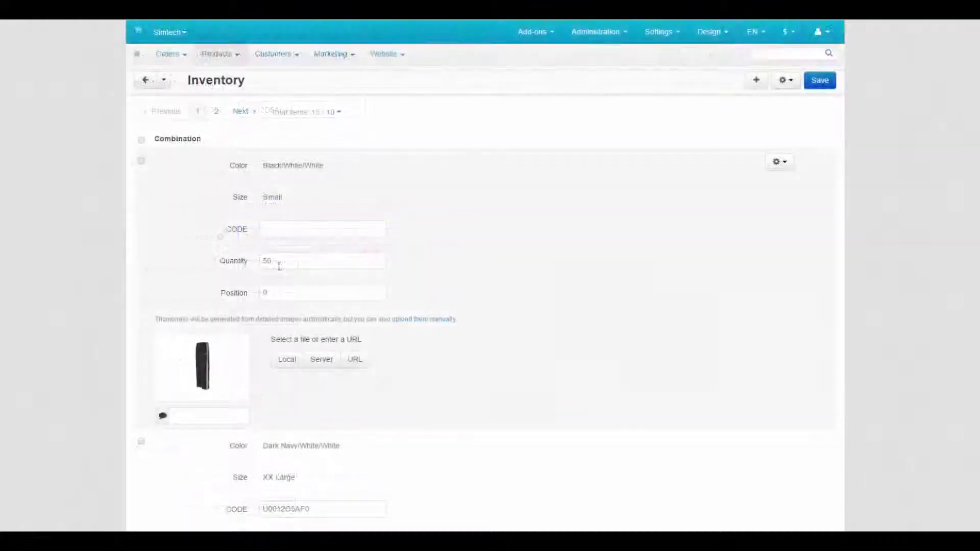
pyautogui.doubleClick(267, 261)
pyautogui.write('10')
pyautogui.scroll(-4, 491, 276)
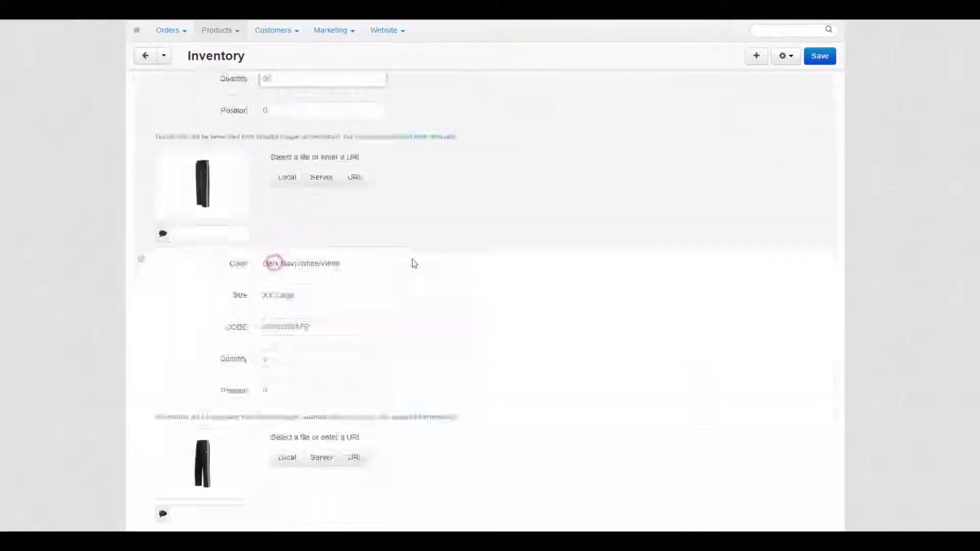
pyautogui.doubleClick(286, 279)
pyautogui.write('10')
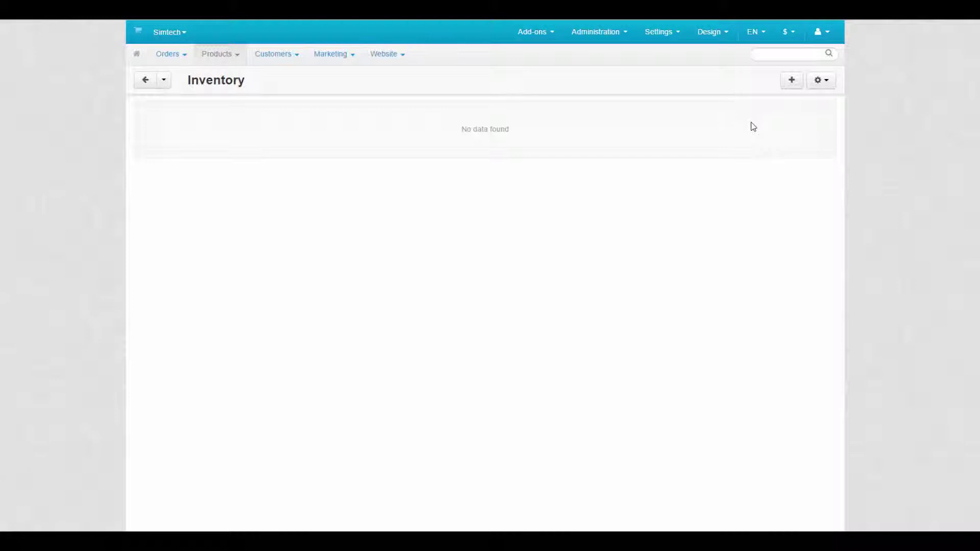
# Rebuild the 100g Pants option combinations and save the inventory.
pyautogui.click(821, 79)
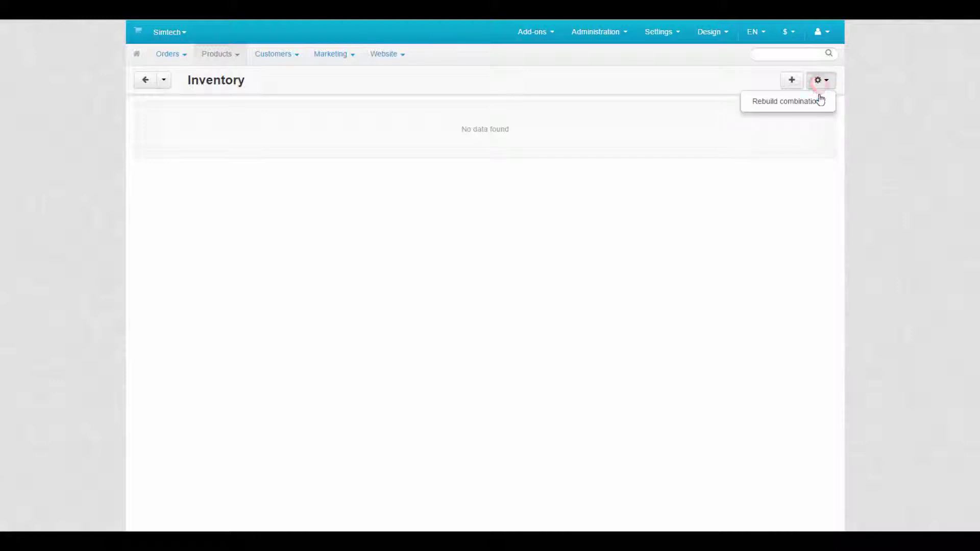
pyautogui.click(789, 100)
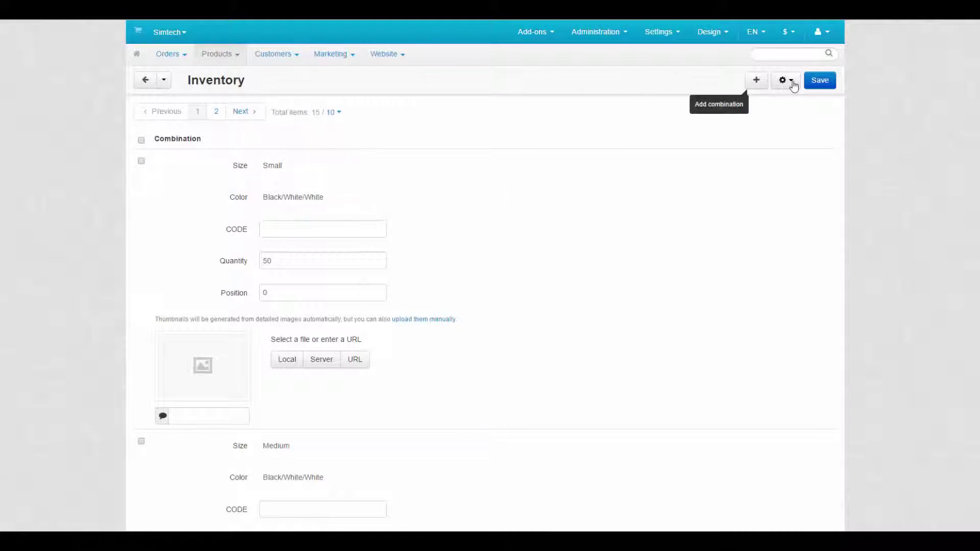
pyautogui.click(820, 80)
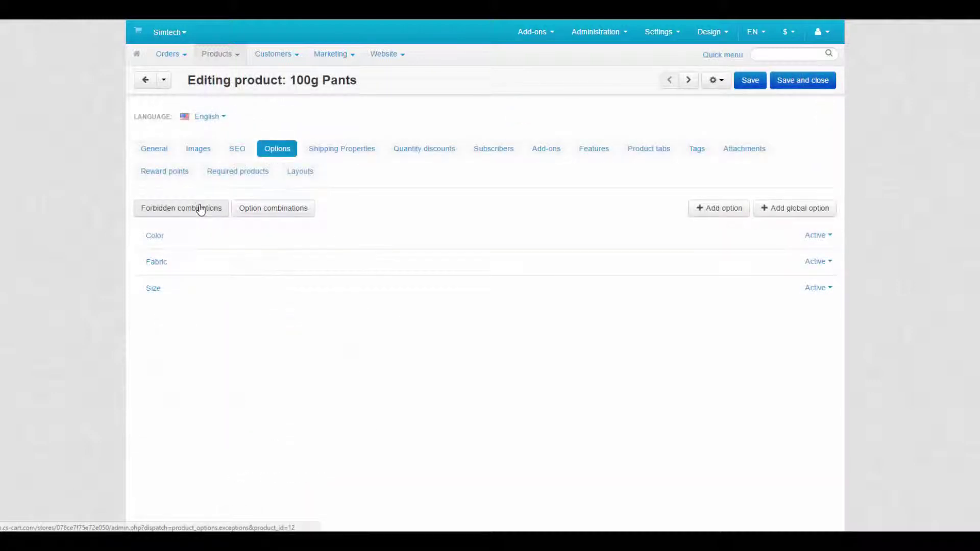
# Set the forbidden combinations exceptions type to Allowed and begin a new combination.
pyautogui.click(200, 208)
pyautogui.click(329, 136)
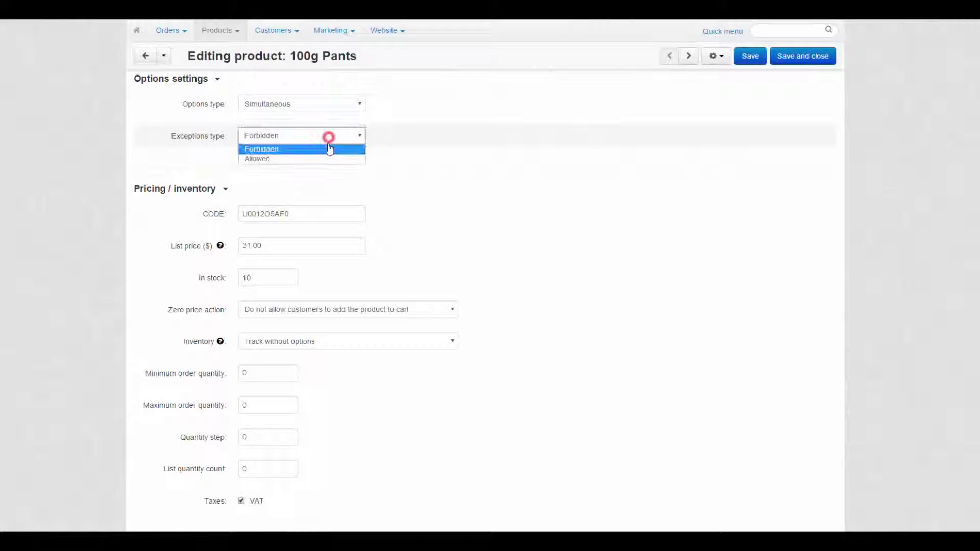
pyautogui.click(325, 158)
pyautogui.click(327, 138)
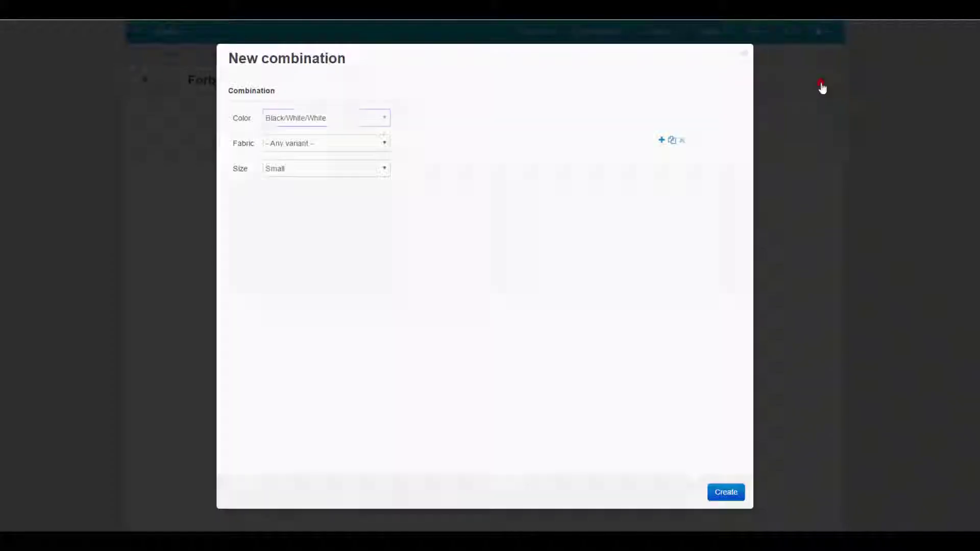
# Set the first rule to Size Medium and Color Dark Navy/White/White.
pyautogui.click(284, 169)
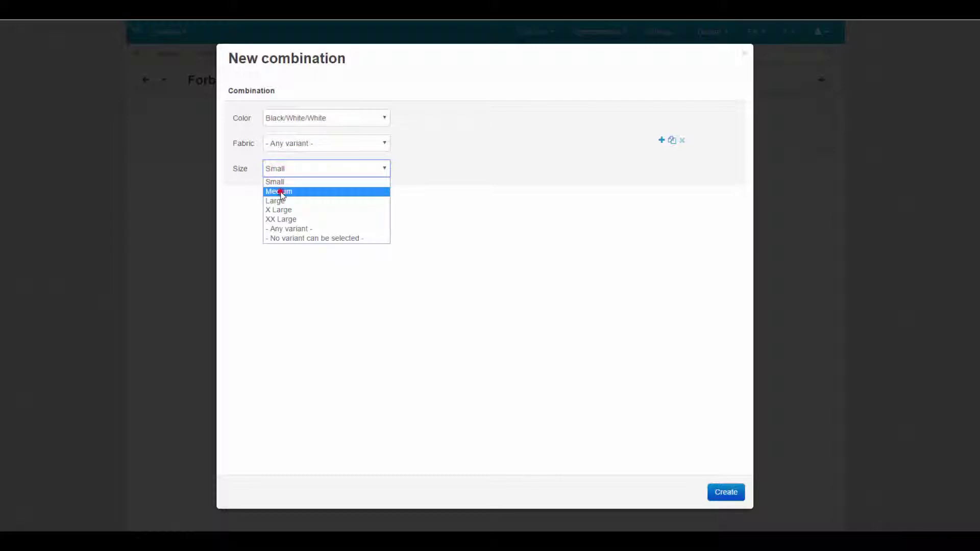
pyautogui.click(280, 192)
pyautogui.click(314, 116)
pyautogui.click(310, 139)
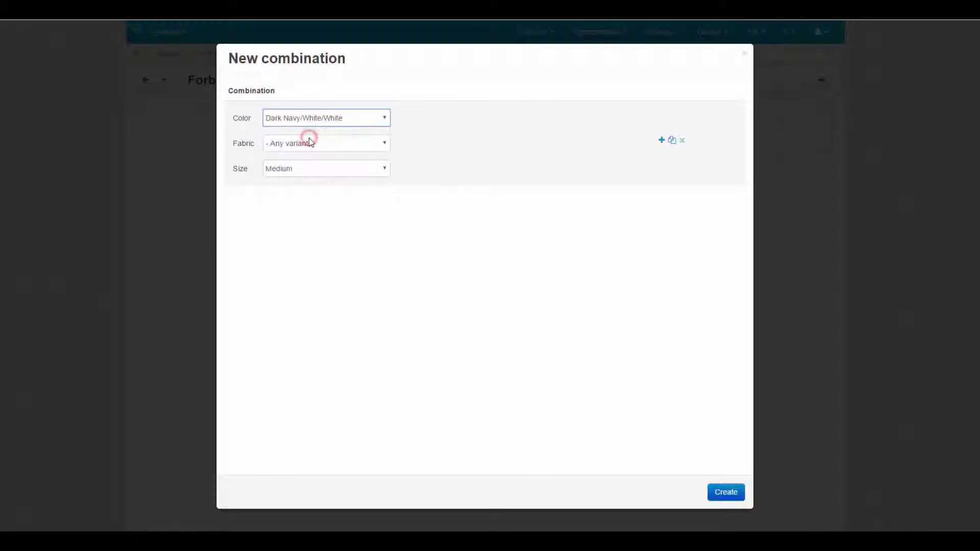
# Add a second rule row with Color White/Prime Green and Size Large.
pyautogui.click(661, 140)
pyautogui.click(352, 118)
pyautogui.click(322, 130)
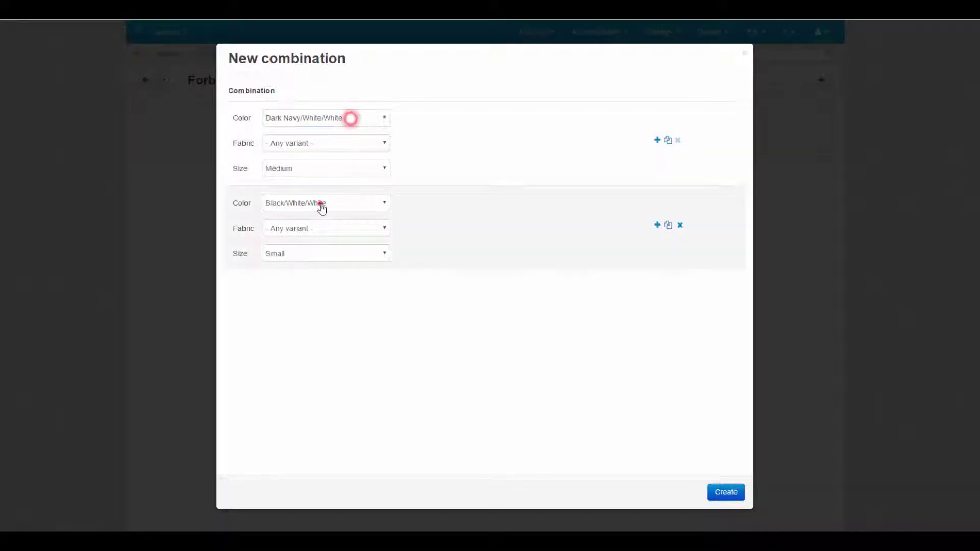
pyautogui.click(320, 203)
pyautogui.click(315, 239)
pyautogui.click(306, 267)
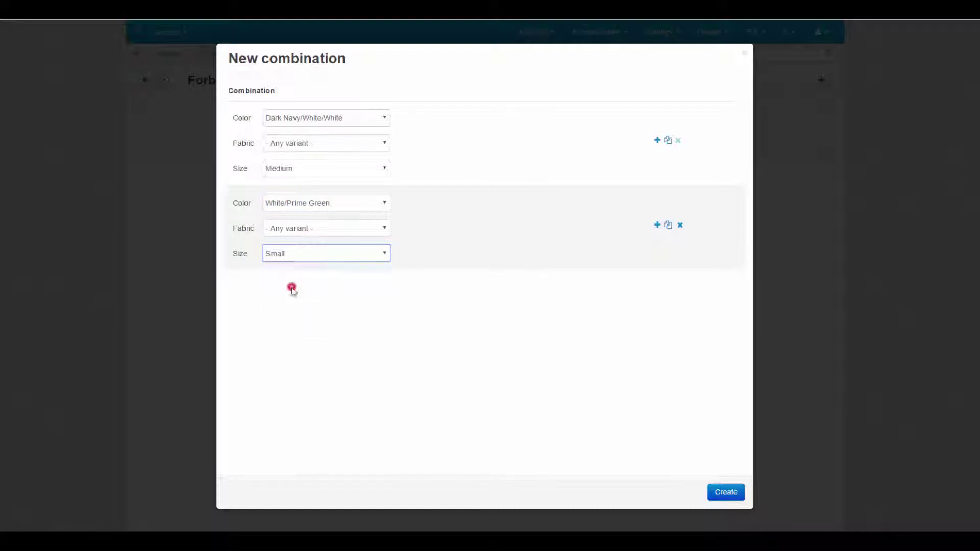
pyautogui.click(292, 289)
# Create the forbidden combination rules and preview Black/White/White pants on the storefront.
pyautogui.click(726, 492)
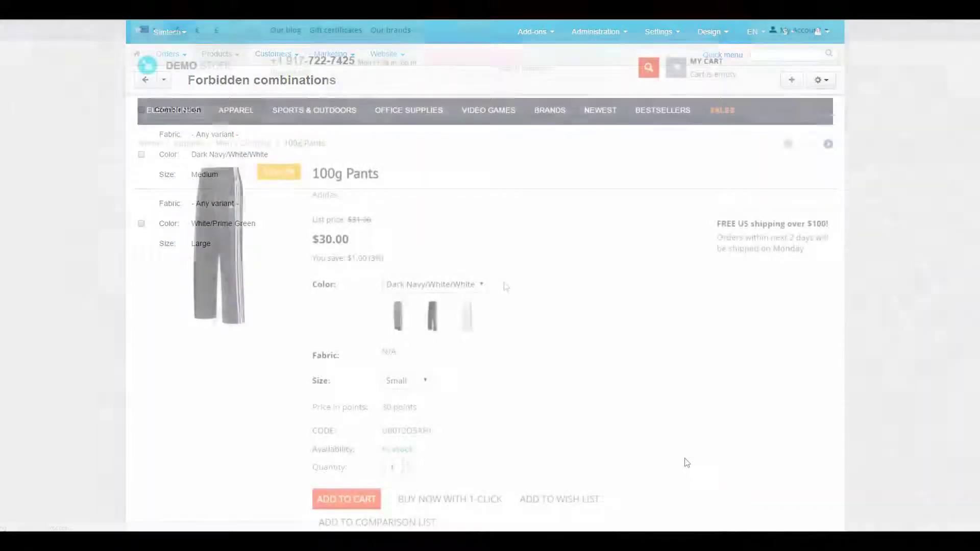
pyautogui.click(461, 284)
pyautogui.click(428, 294)
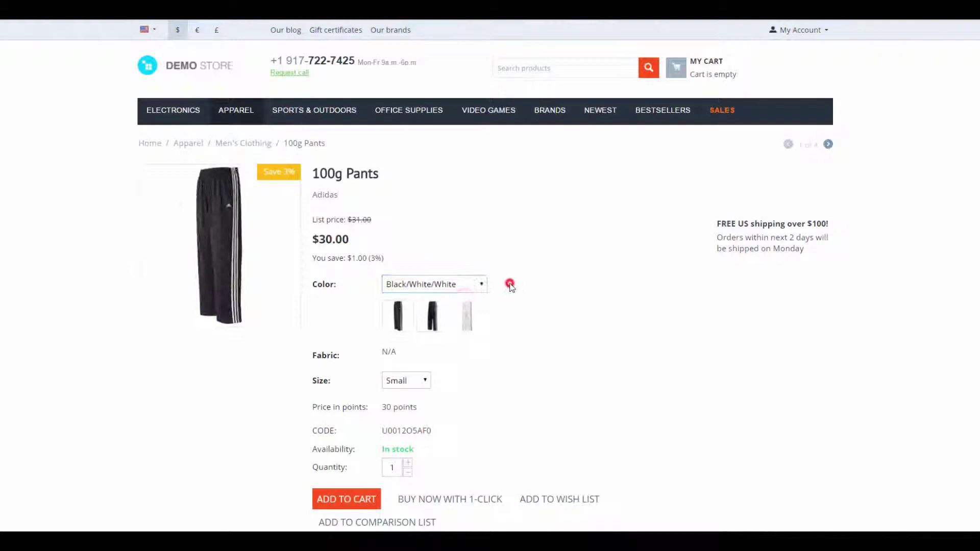
# Select Dark Navy/White/White pants in size Large on the storefront.
pyautogui.click(460, 285)
pyautogui.click(437, 309)
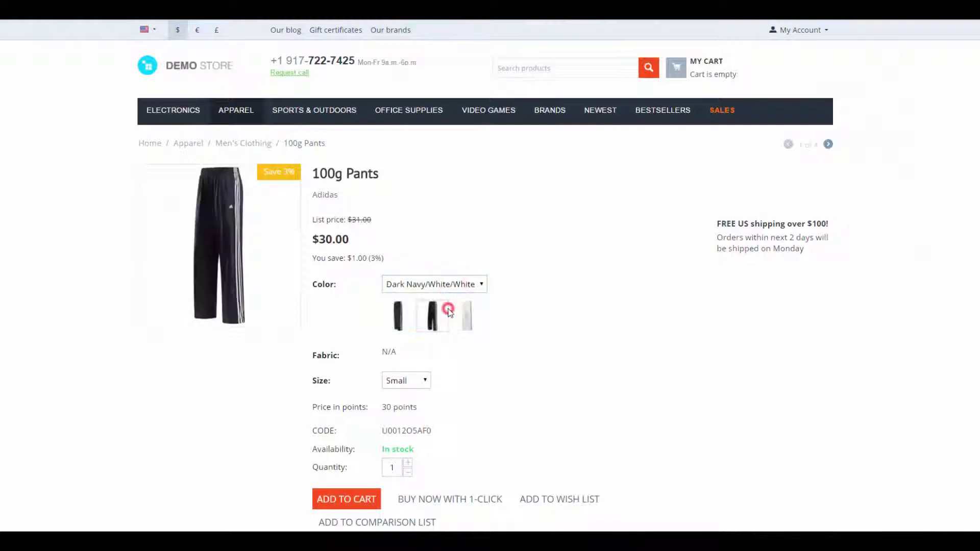
pyautogui.click(406, 380)
pyautogui.click(402, 409)
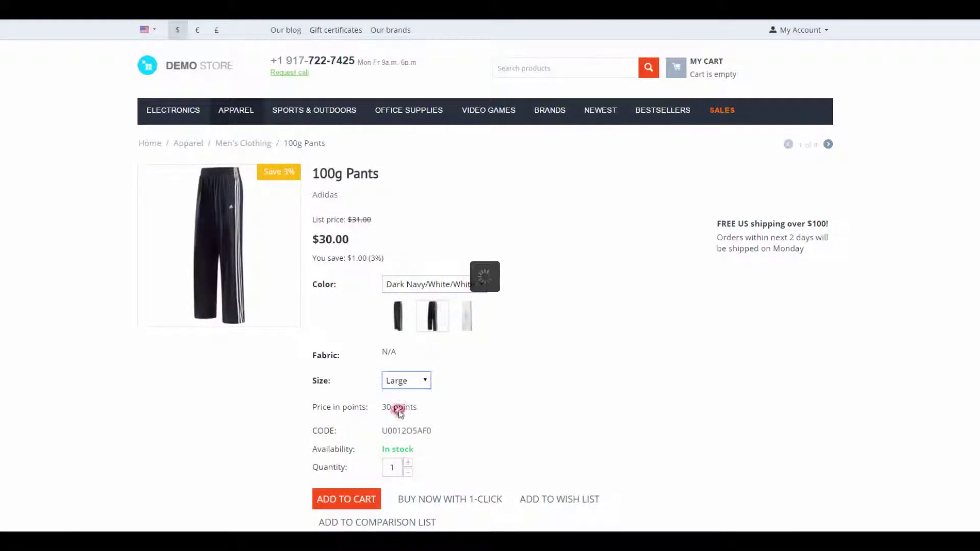